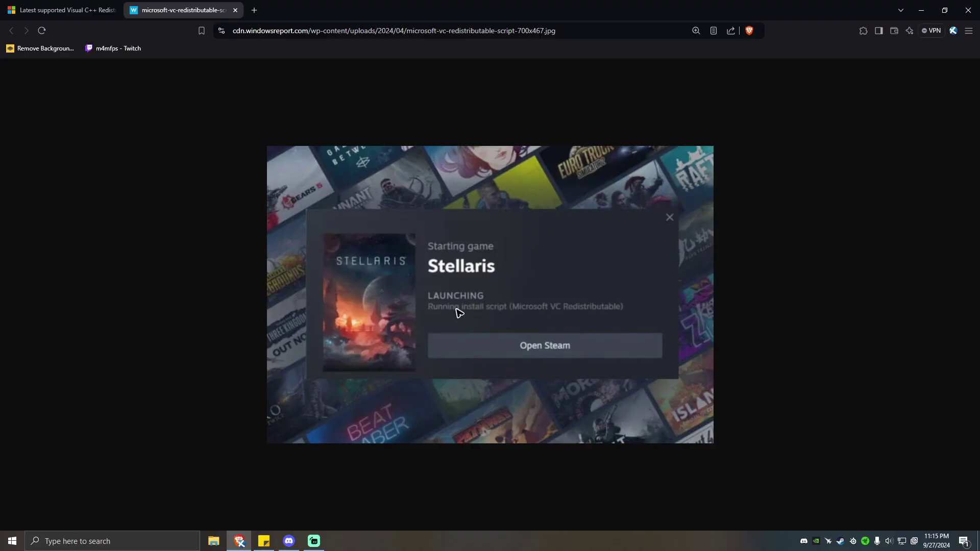
- Close the image tab, show the desktop, and move the Steam shortcut to an empty area near the middle
{"action": "key", "text": "ctrl+w"}
{"action": "key", "text": "super+d"}
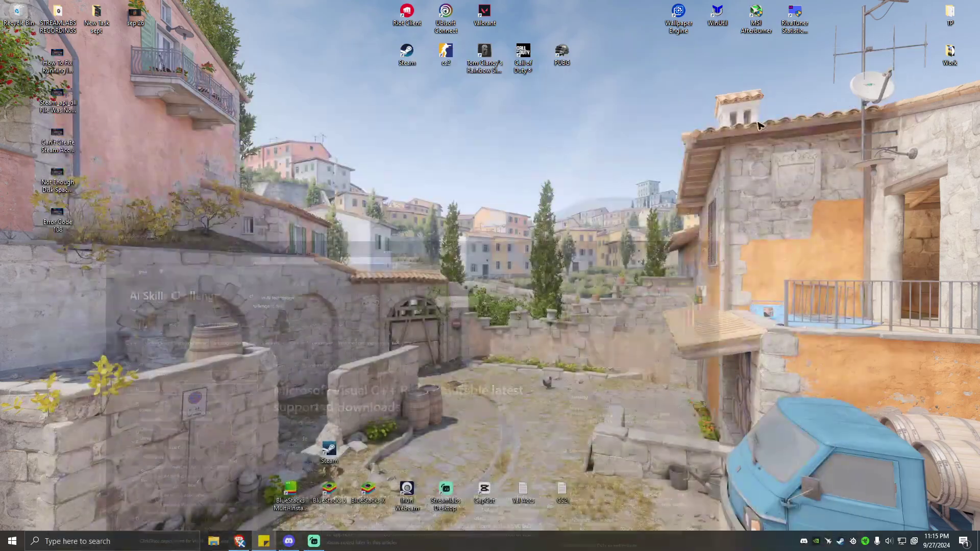
{"action": "right_click", "coordinate": [365, 250]}
{"action": "left_click_drag", "start_coordinate": [407, 51], "coordinate": [445, 253]}
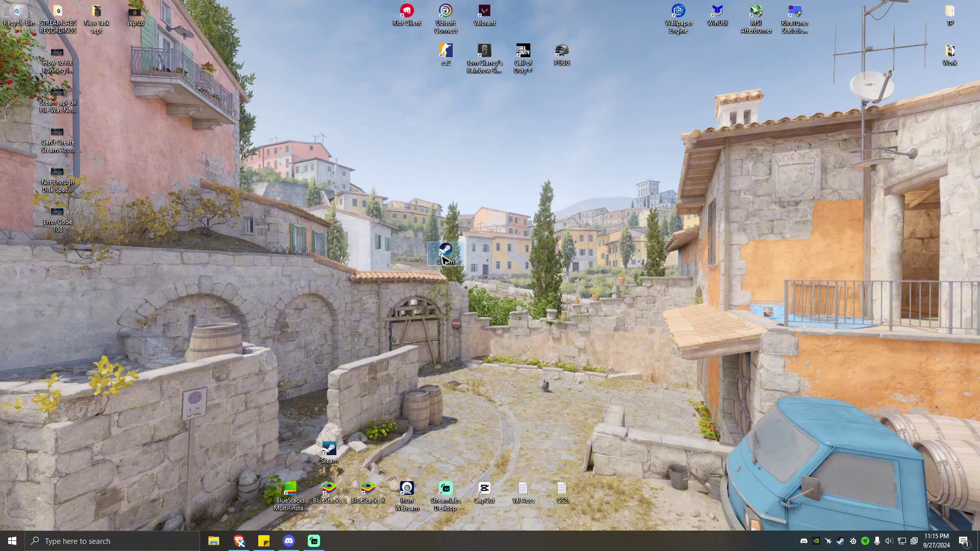
- Enable "Run this program as an administrator" in the Steam shortcut's compatibility properties, apply it, and refresh the desktop
{"action": "right_click", "coordinate": [442, 259]}
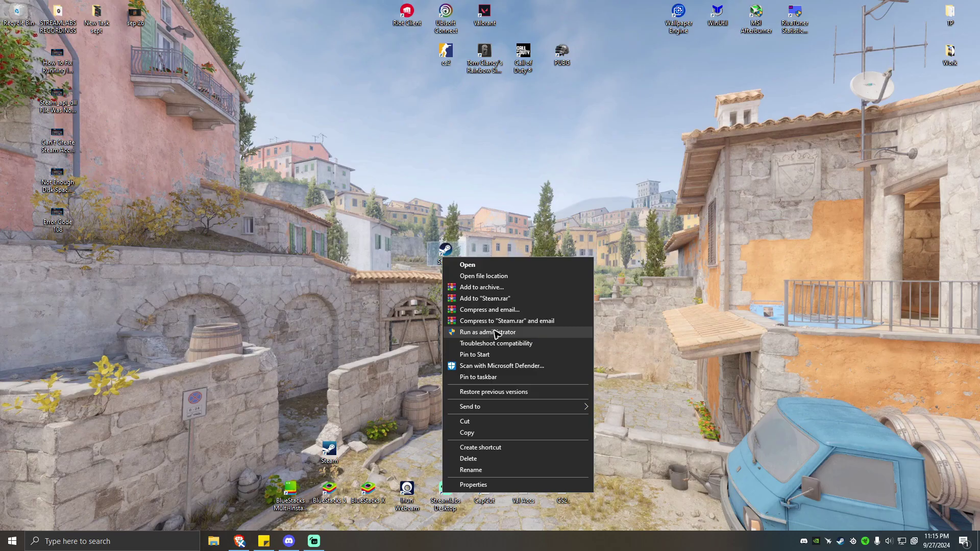
{"action": "left_click", "coordinate": [367, 253]}
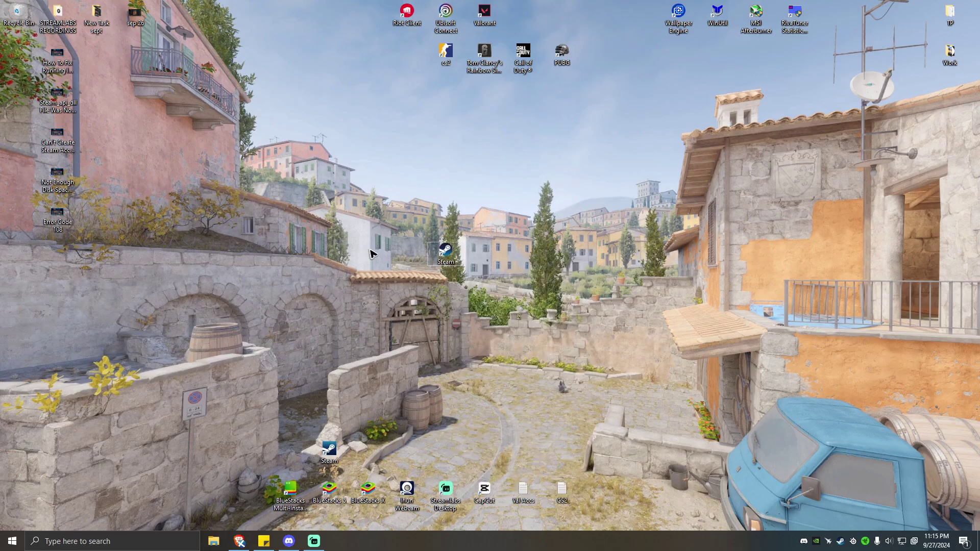
{"action": "right_click", "coordinate": [446, 255]}
{"action": "left_click", "coordinate": [476, 481]}
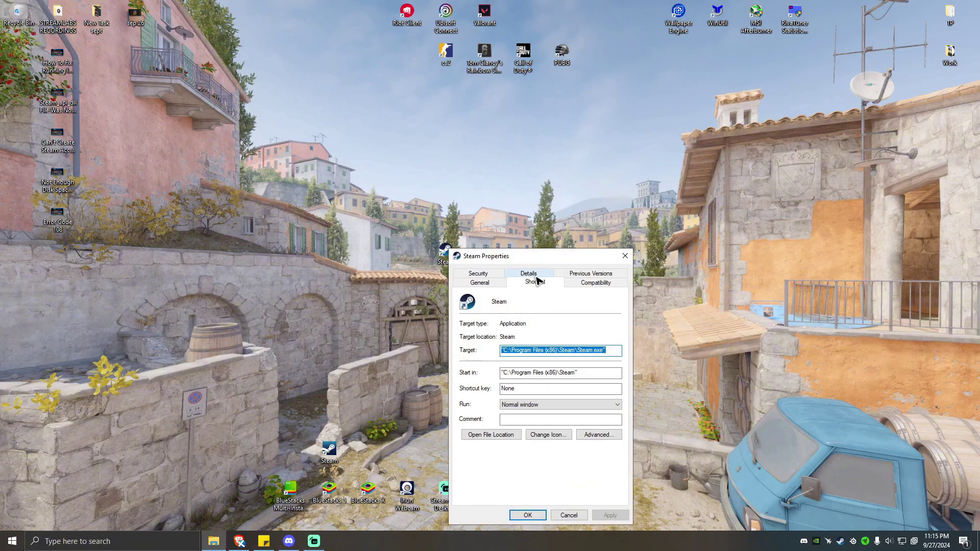
{"action": "left_click", "coordinate": [595, 279]}
{"action": "left_click_drag", "start_coordinate": [567, 255], "coordinate": [522, 157]}
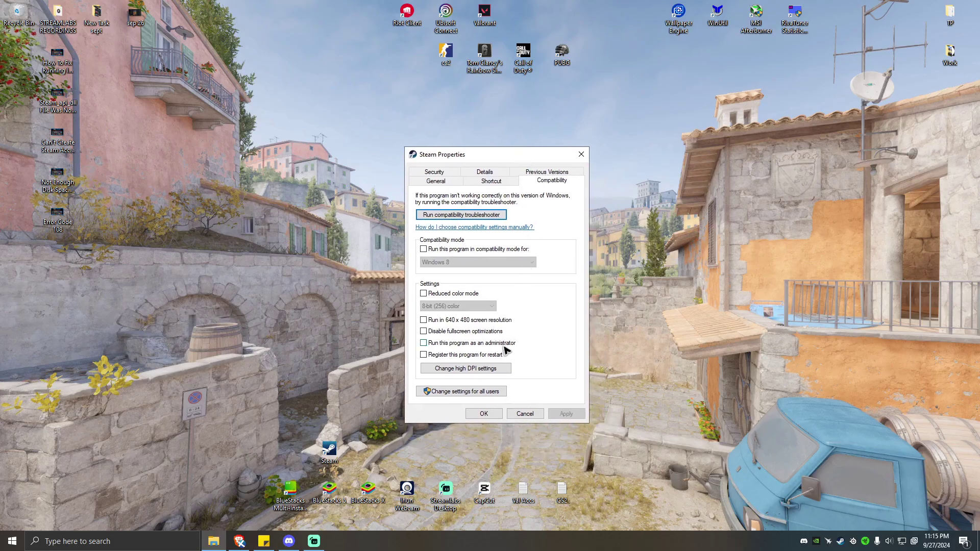
{"action": "left_click", "coordinate": [424, 342]}
{"action": "left_click", "coordinate": [566, 414]}
{"action": "left_click", "coordinate": [581, 157]}
{"action": "right_click", "coordinate": [584, 205]}
{"action": "left_click", "coordinate": [607, 233]}
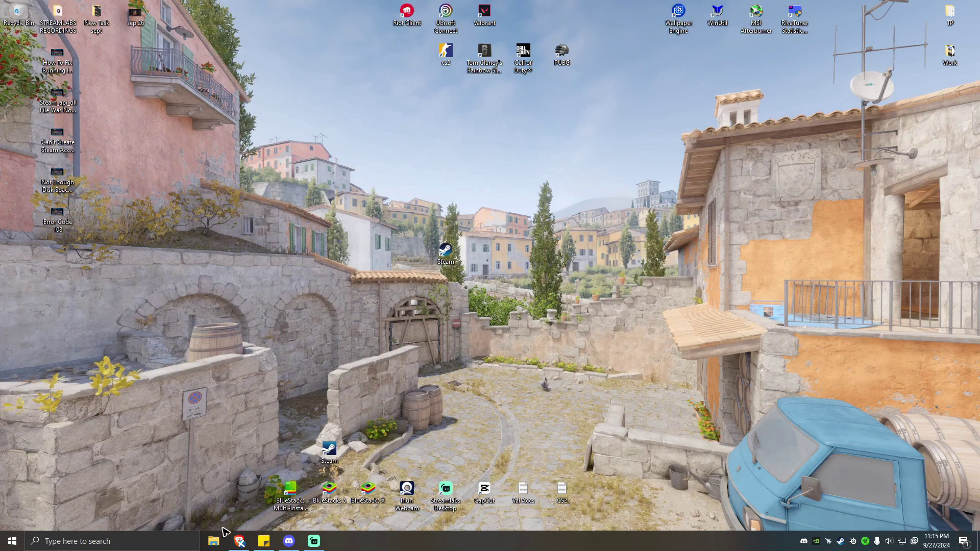
- Open File Explorer and go to the appcache folder in C:\Program Files (x86)\Steam
{"action": "left_click", "coordinate": [213, 541]}
{"action": "left_click", "coordinate": [740, 181]}
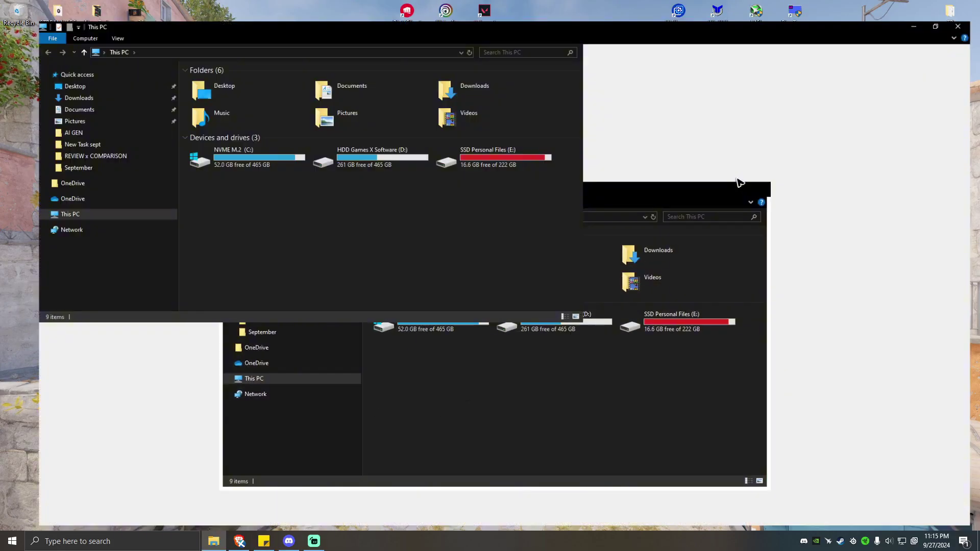
{"action": "double_click", "coordinate": [219, 122]}
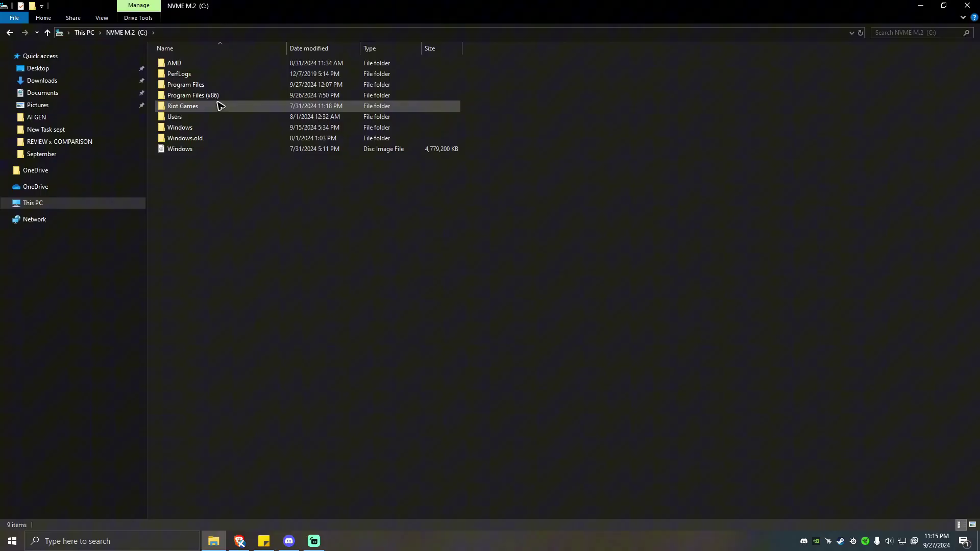
{"action": "double_click", "coordinate": [220, 97]}
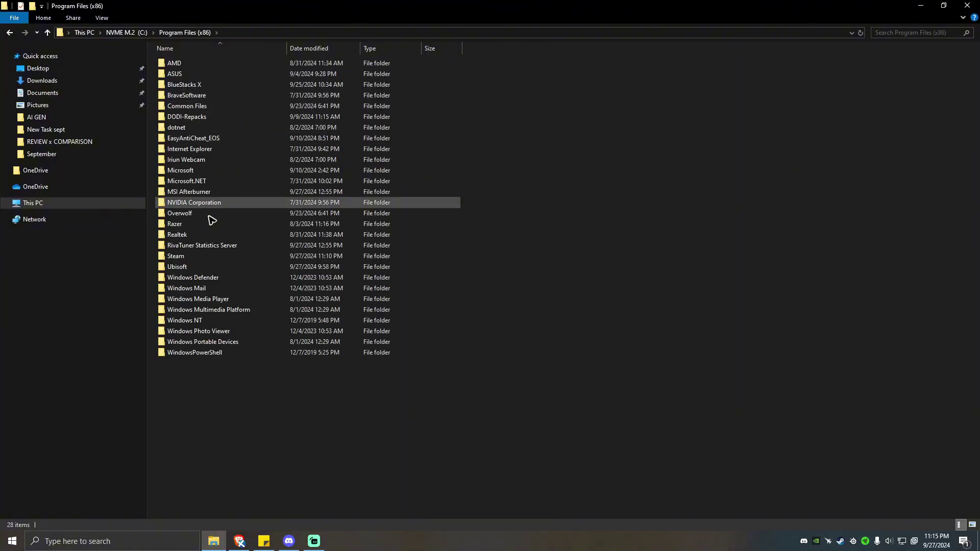
{"action": "double_click", "coordinate": [198, 257]}
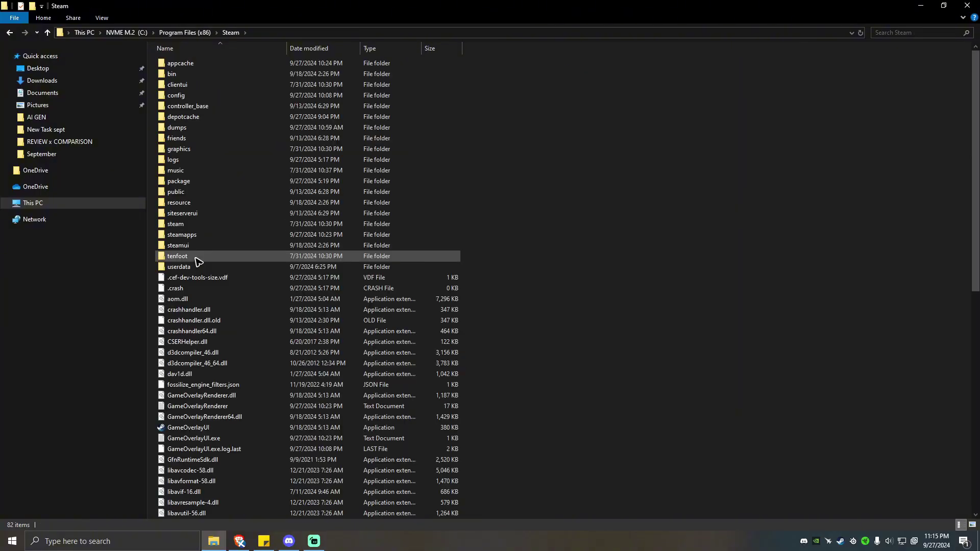
{"action": "double_click", "coordinate": [197, 64]}
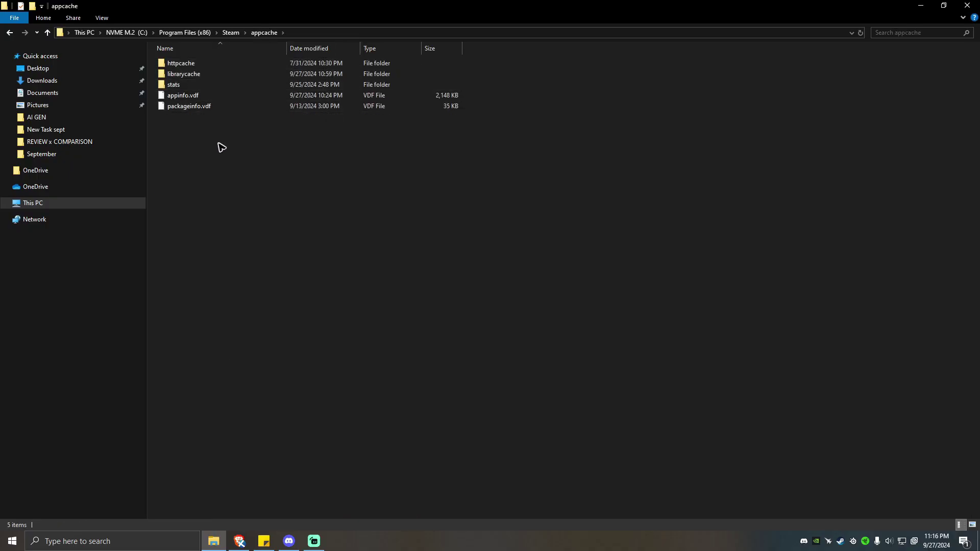
- View the available file actions for appinfo.vdf without applying any, and close the folder window
{"action": "left_click", "coordinate": [192, 99]}
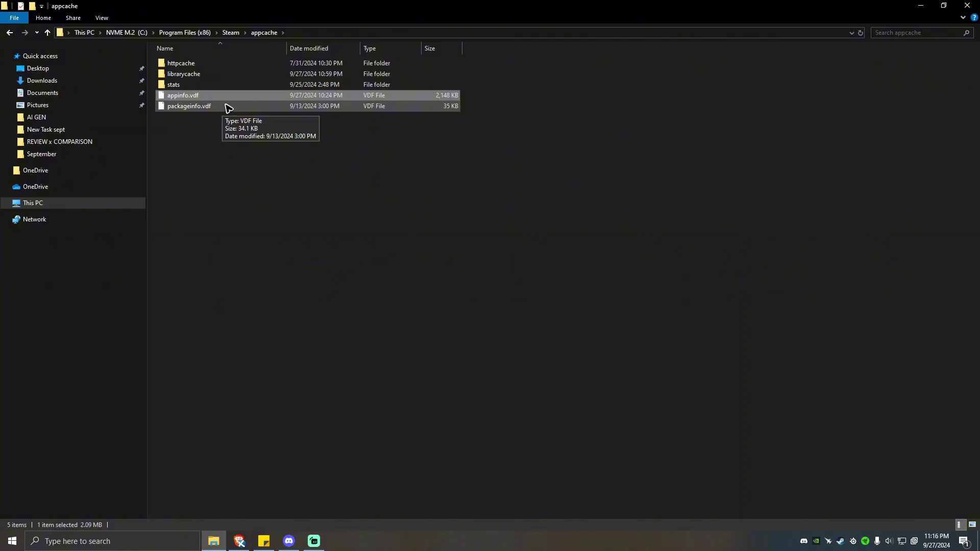
{"action": "right_click", "coordinate": [185, 98]}
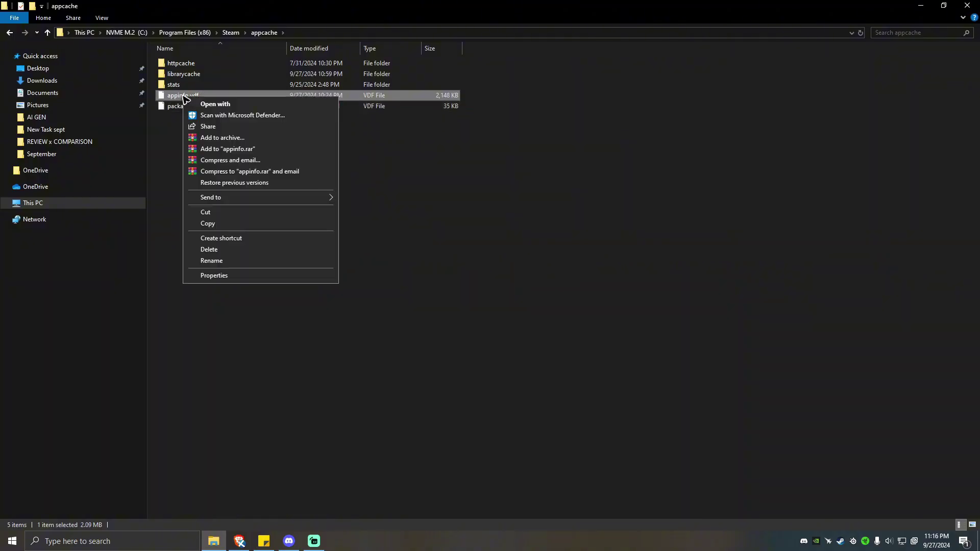
{"action": "left_click", "coordinate": [516, 208]}
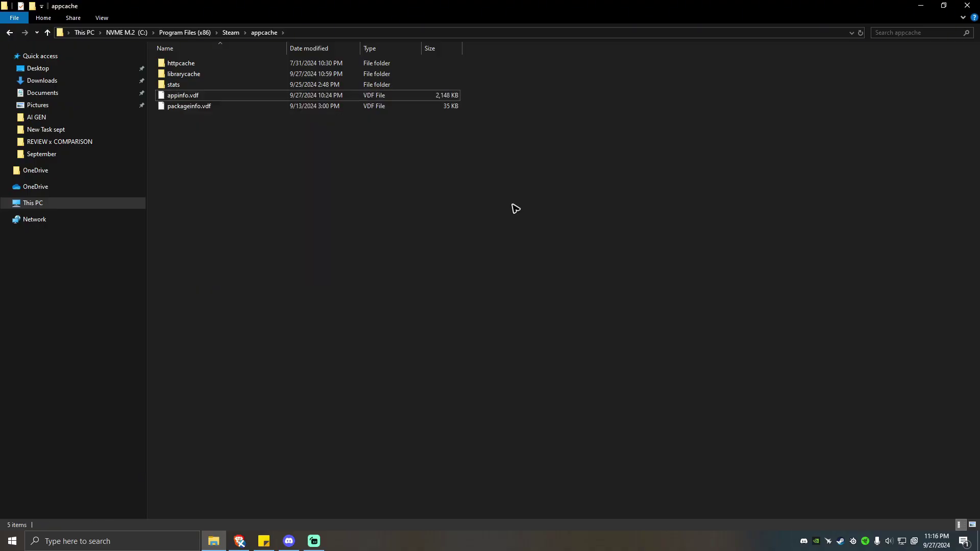
{"action": "left_click", "coordinate": [967, 5]}
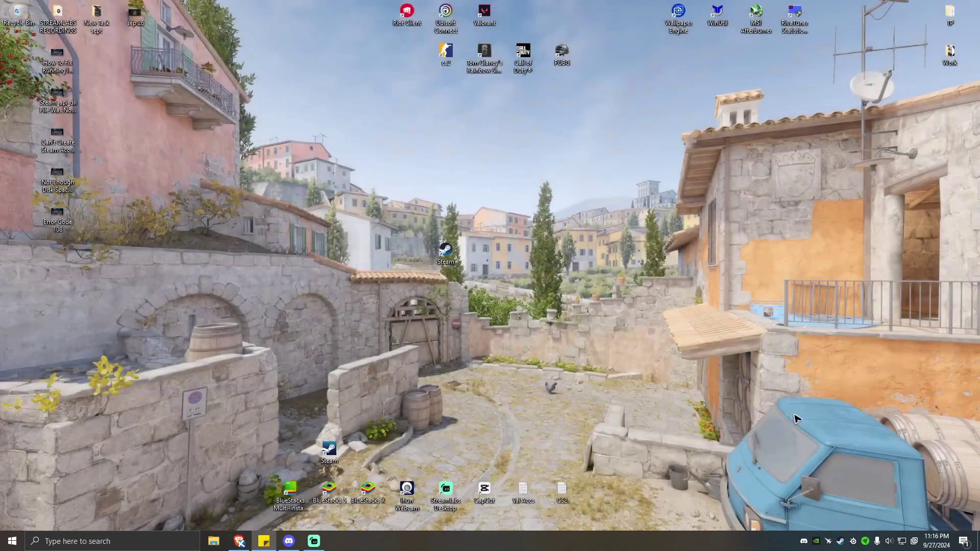
- Try to exit Steam and relaunch it from the desktop shortcut, and refresh the desktop
{"action": "right_click", "coordinate": [842, 544]}
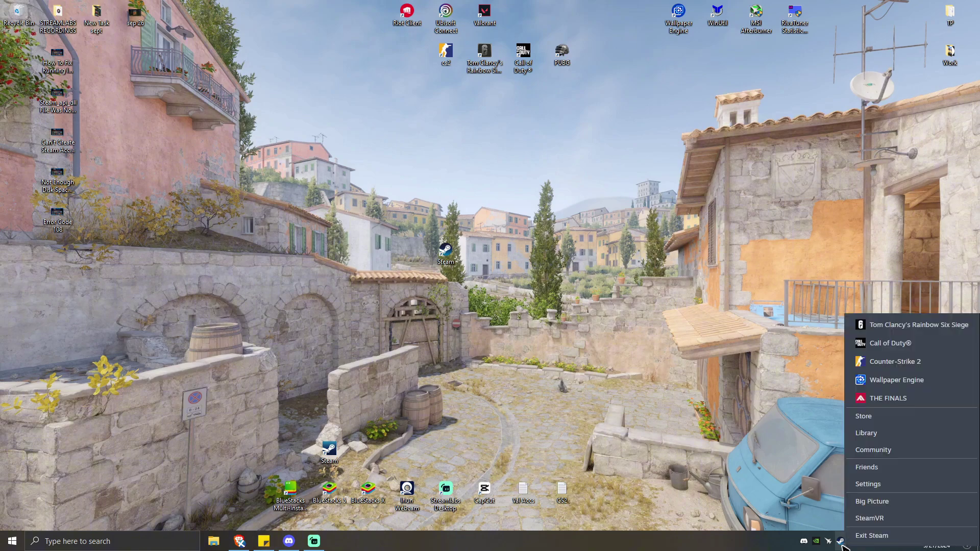
{"action": "left_click", "coordinate": [872, 535]}
{"action": "double_click", "coordinate": [444, 251]}
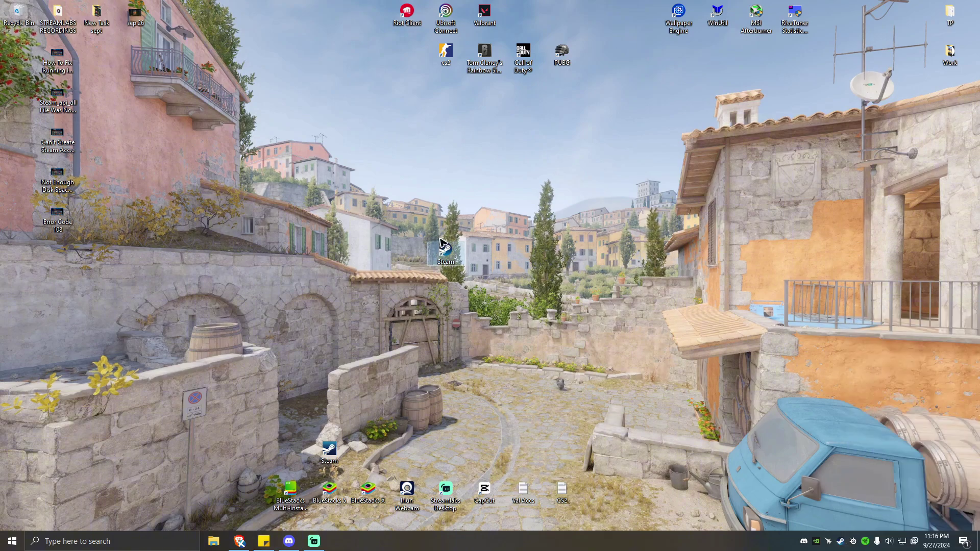
{"action": "right_click", "coordinate": [525, 226]}
{"action": "left_click", "coordinate": [577, 255]}
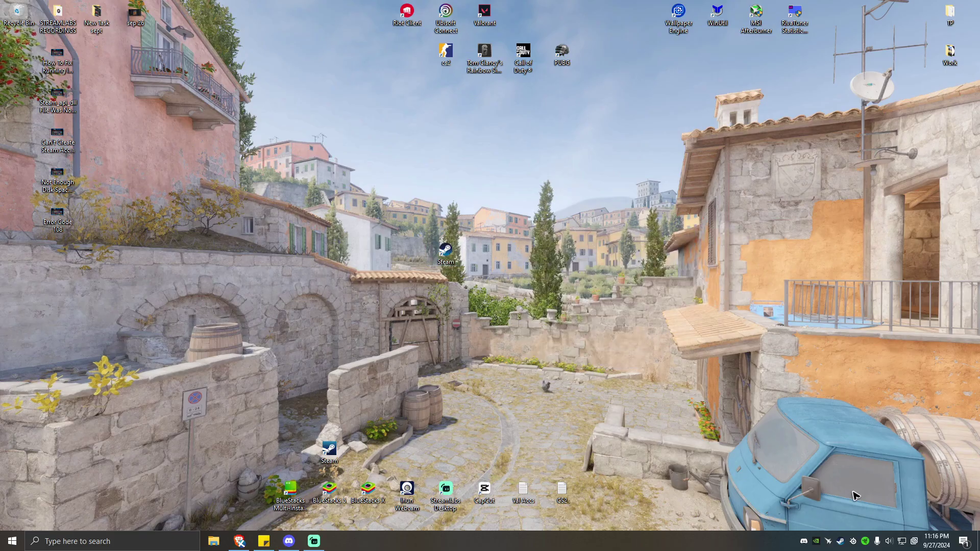
- Open the Steam library and view the Downloads settings containing the Clear Download Cache option
{"action": "right_click", "coordinate": [839, 542]}
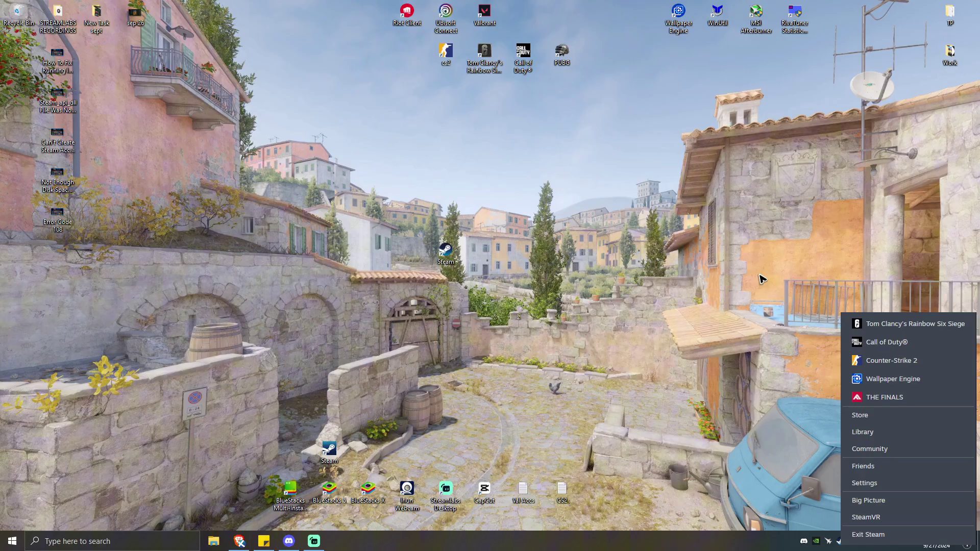
{"action": "left_click", "coordinate": [862, 432]}
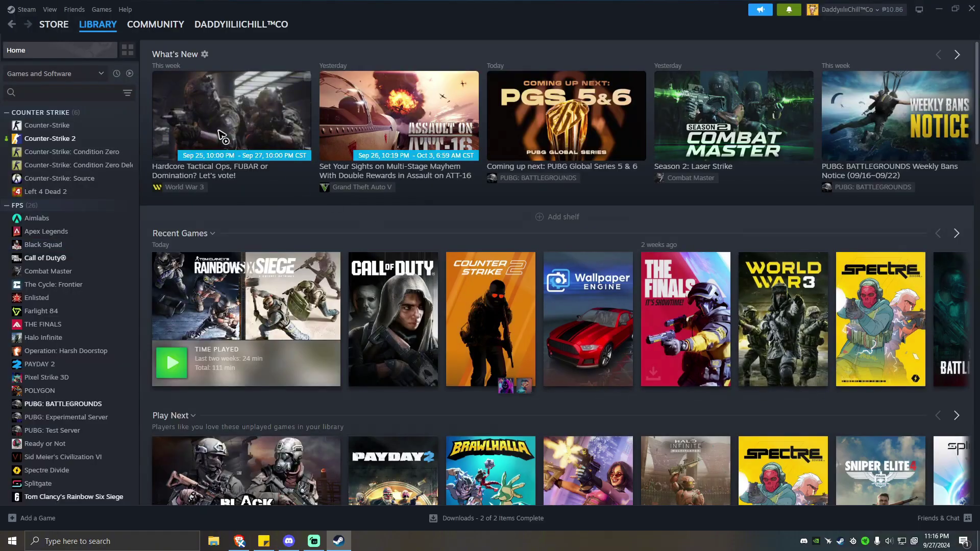
{"action": "left_click", "coordinate": [23, 9]}
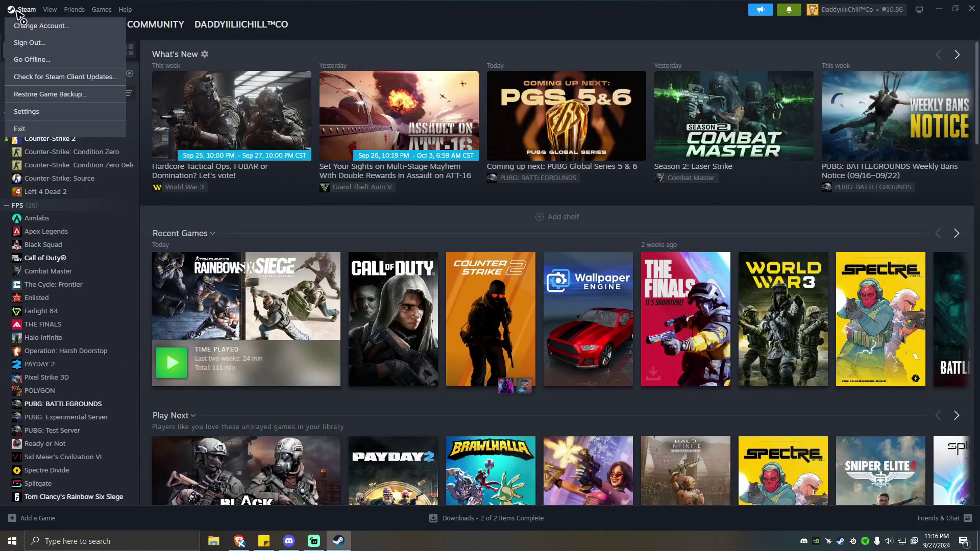
{"action": "left_click", "coordinate": [44, 112]}
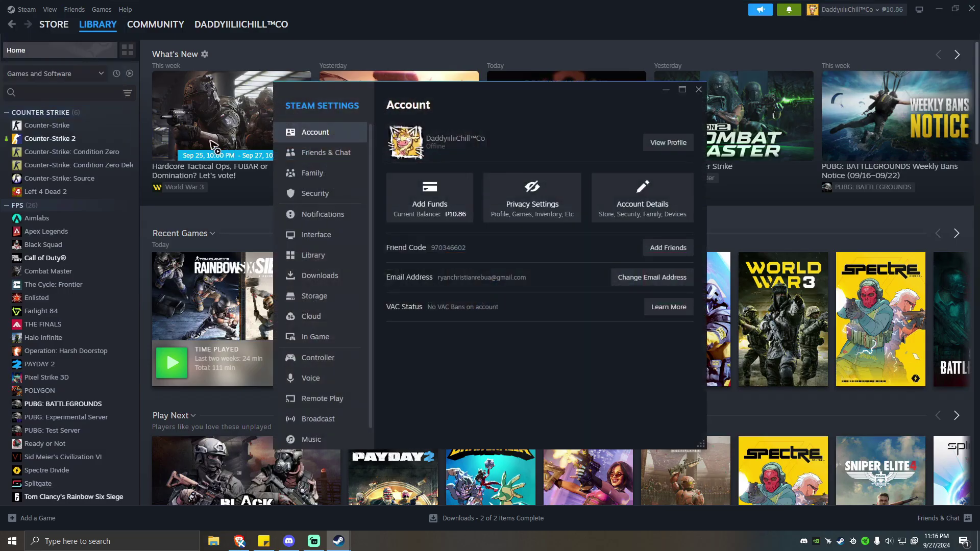
{"action": "left_click", "coordinate": [321, 278]}
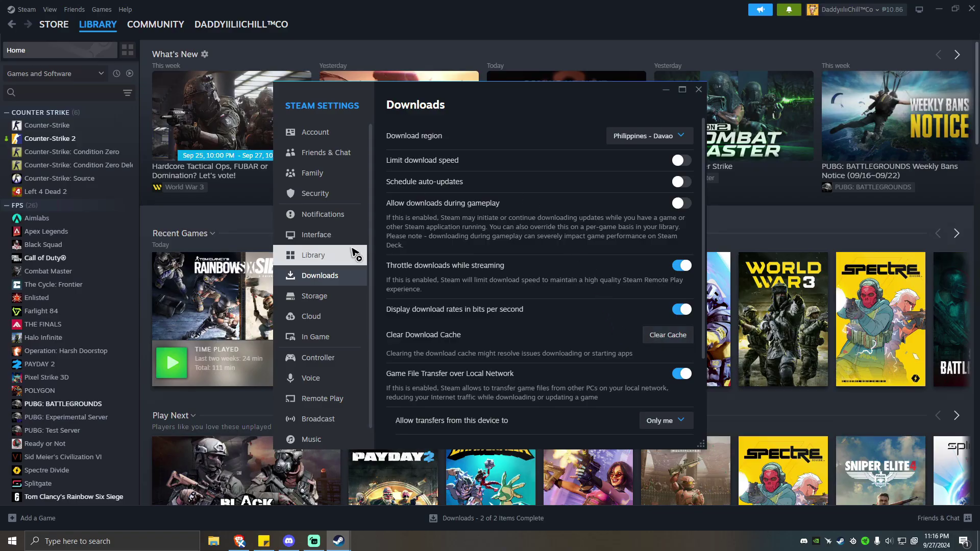
- View the C: drive's library options, including Repair Library, in the Storage settings, and close Steam's windows
{"action": "left_click", "coordinate": [356, 303]}
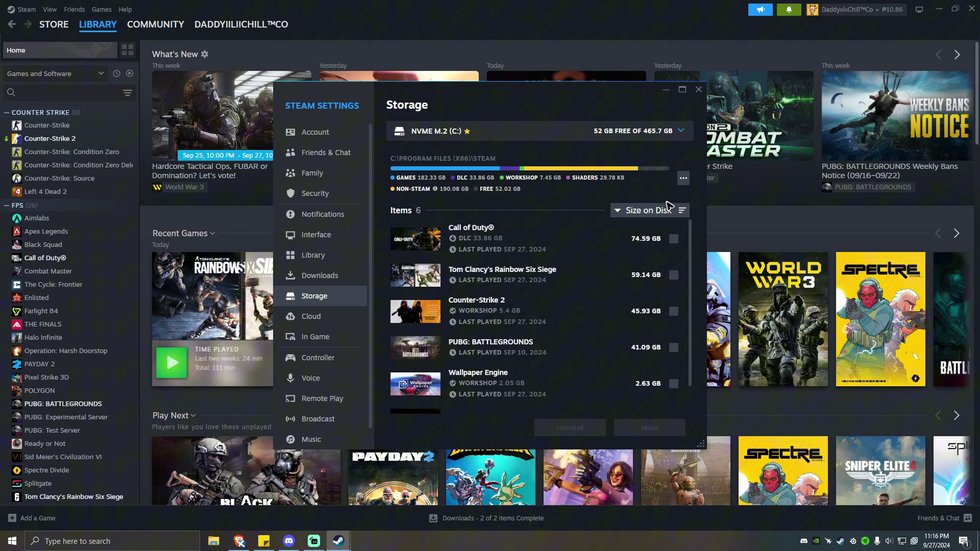
{"action": "left_click", "coordinate": [682, 178]}
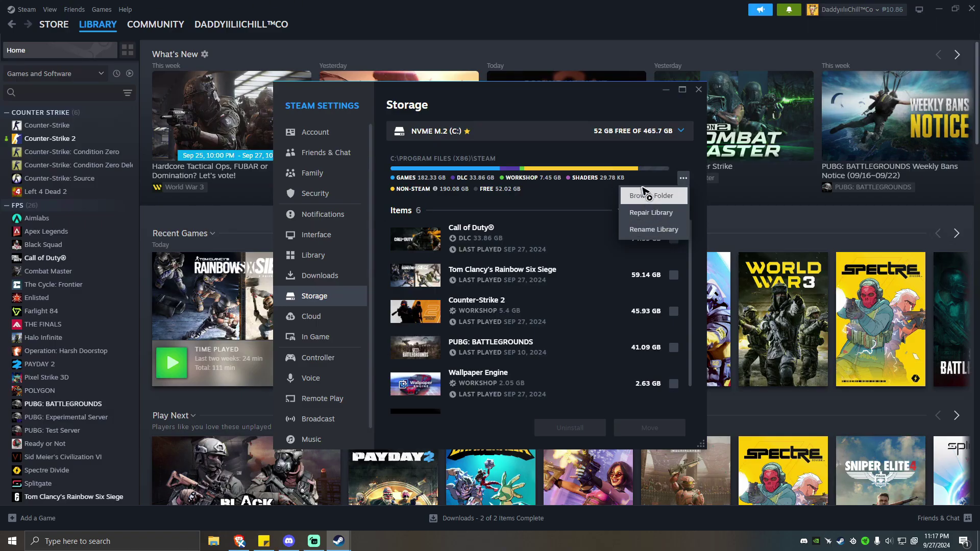
{"action": "left_click", "coordinate": [693, 91]}
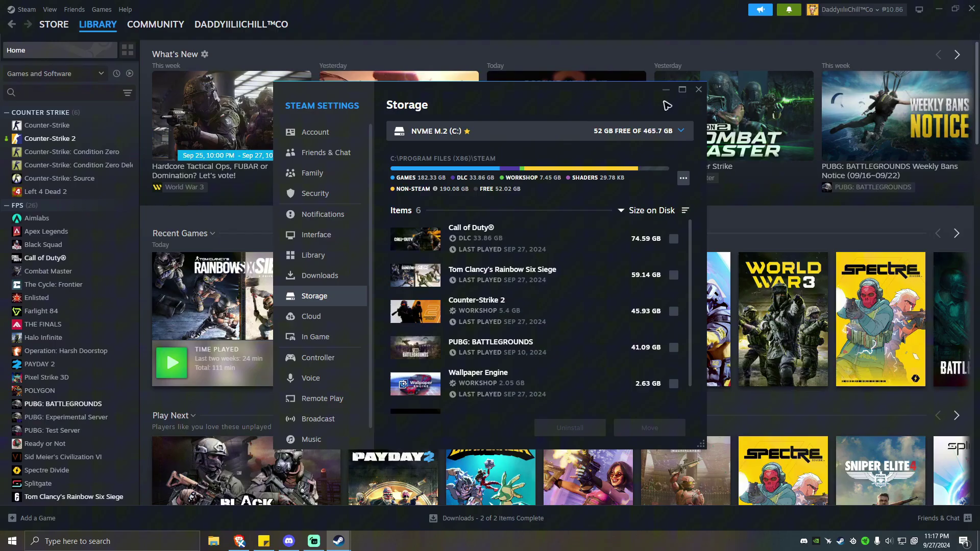
{"action": "left_click", "coordinate": [697, 92]}
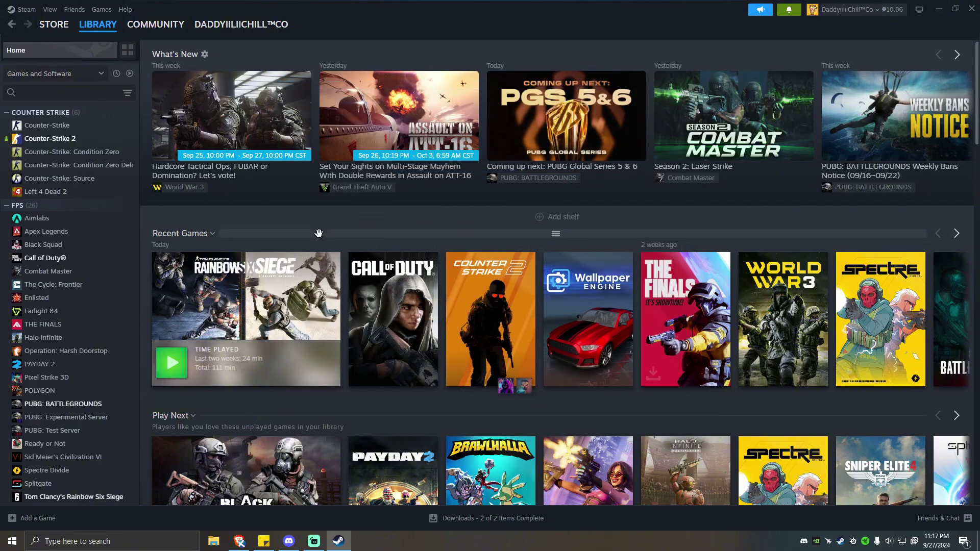
{"action": "left_click", "coordinate": [971, 8]}
{"action": "right_click", "coordinate": [343, 192]}
{"action": "left_click", "coordinate": [373, 222]}
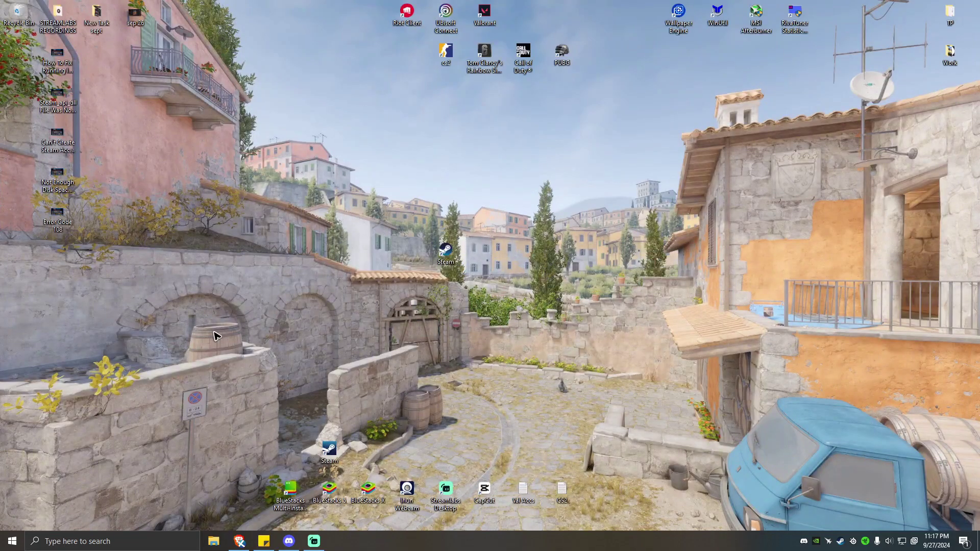
- Search Windows for "firewall" and open the list of apps allowed through the firewall
{"action": "left_click", "coordinate": [156, 535]}
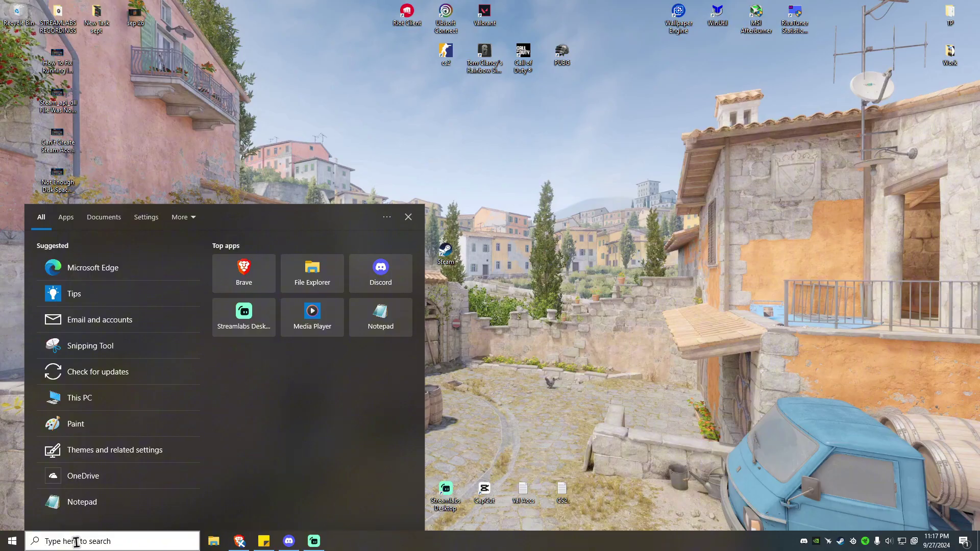
{"action": "type", "text": "firewall"}
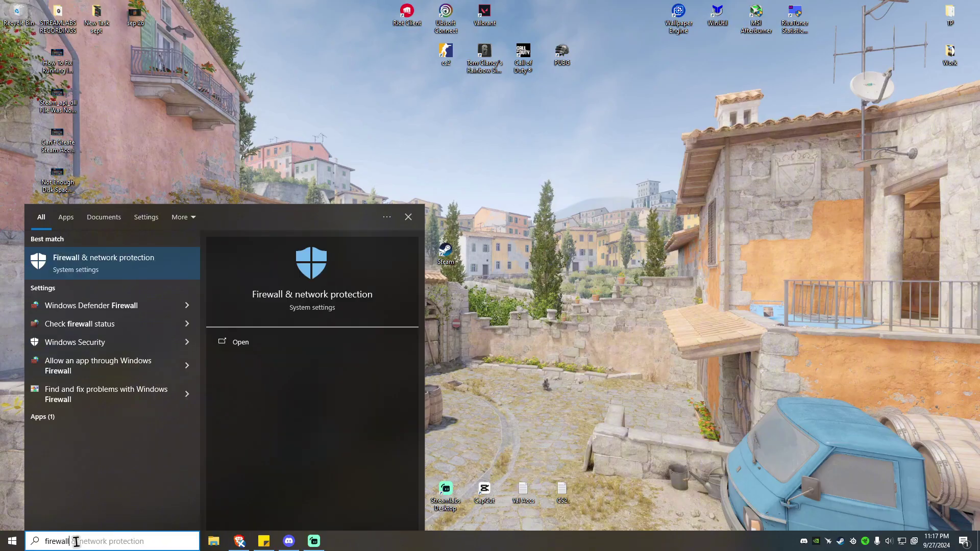
{"action": "left_click", "coordinate": [114, 274]}
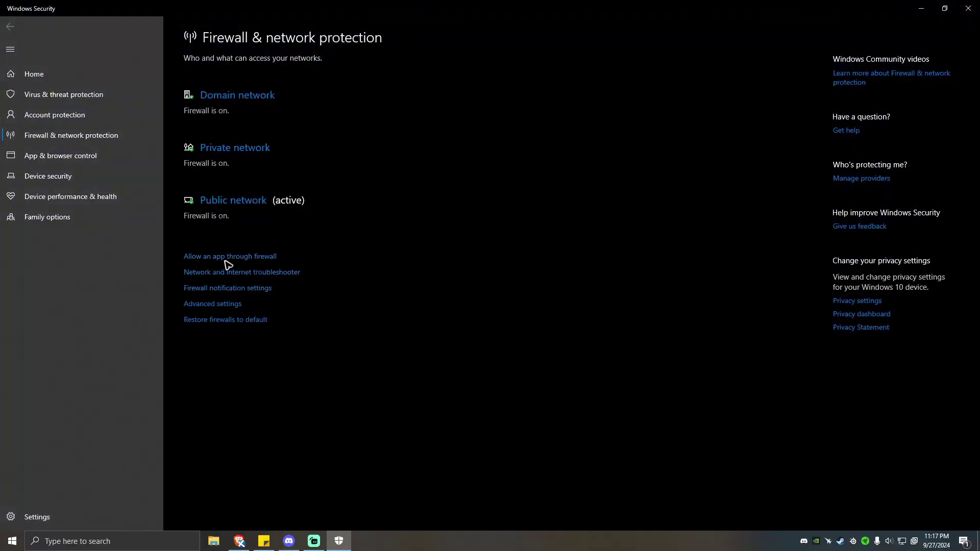
{"action": "left_click", "coordinate": [227, 262]}
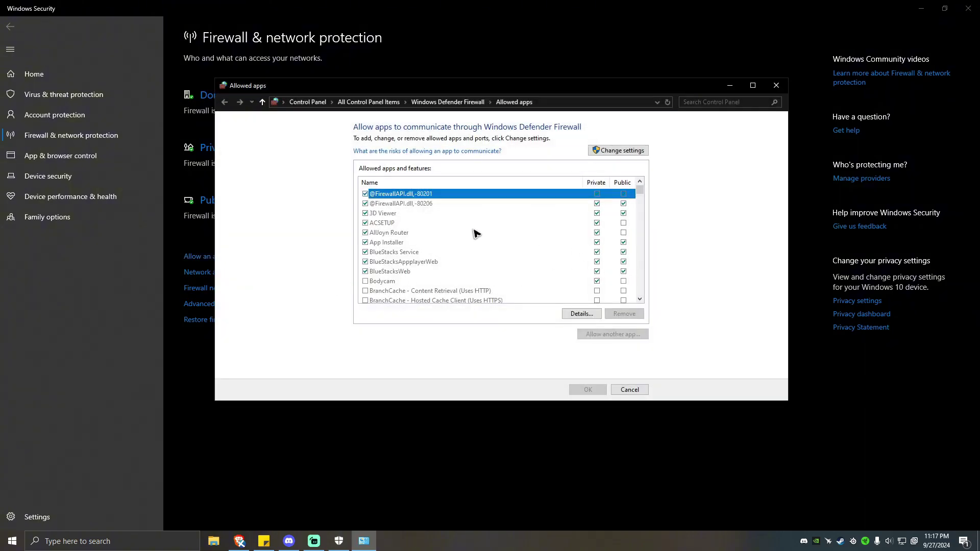
- Check the private and public network permissions for Steam and Steam Web Helper in the allowed apps list
{"action": "scroll", "coordinate": [475, 233], "scroll_direction": "down", "scroll_amount": 20}
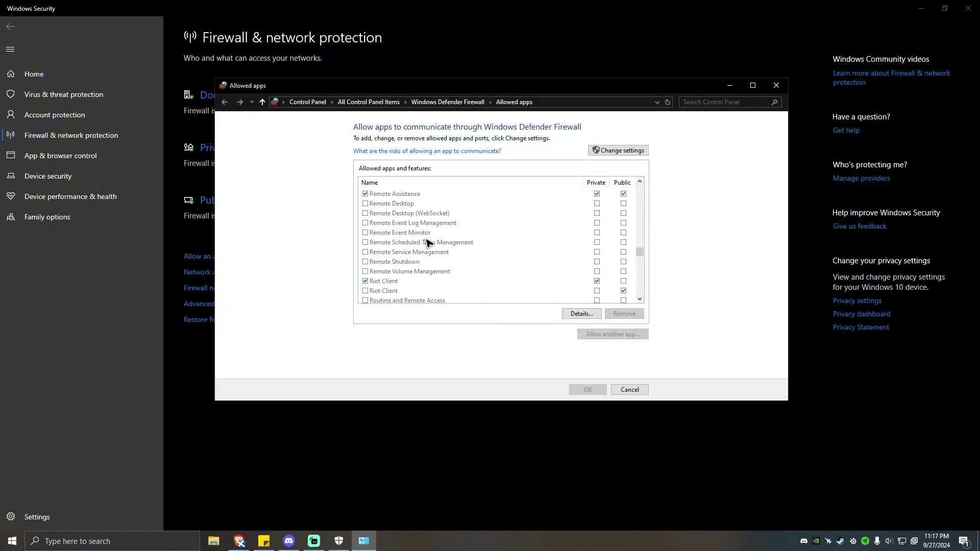
{"action": "scroll", "coordinate": [427, 243], "scroll_direction": "down", "scroll_amount": 15}
{"action": "scroll", "coordinate": [427, 243], "scroll_direction": "up", "scroll_amount": 12}
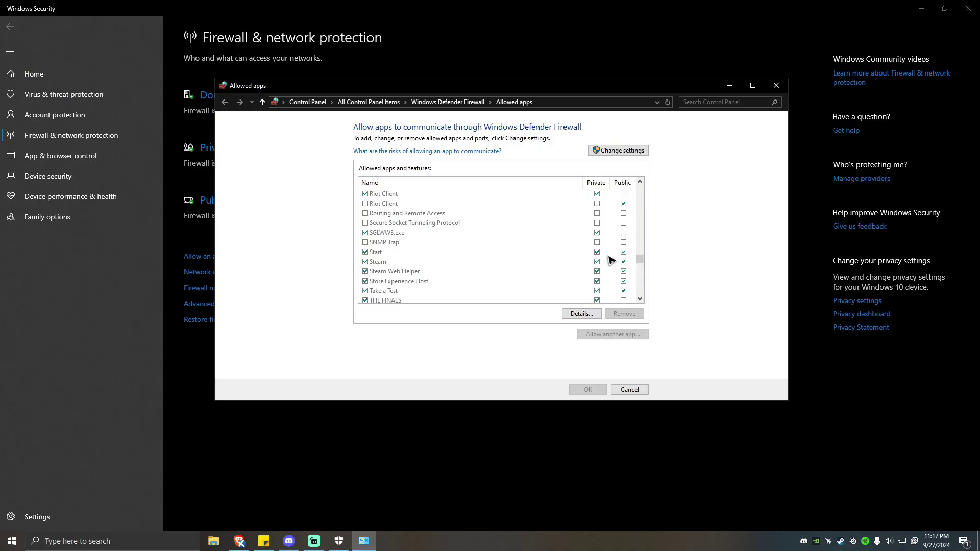
- Close the allowed apps list and the Windows Security window to return to the desktop
{"action": "left_click", "coordinate": [776, 85]}
{"action": "left_click", "coordinate": [967, 8]}
{"action": "right_click", "coordinate": [378, 208]}
{"action": "left_click", "coordinate": [405, 237]}
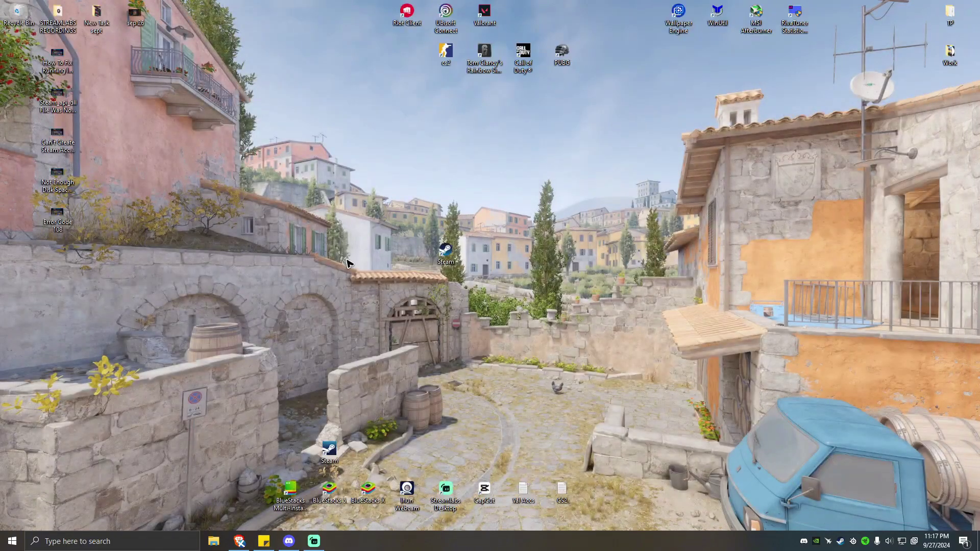
{"action": "right_click", "coordinate": [317, 273]}
{"action": "left_click", "coordinate": [274, 266]}
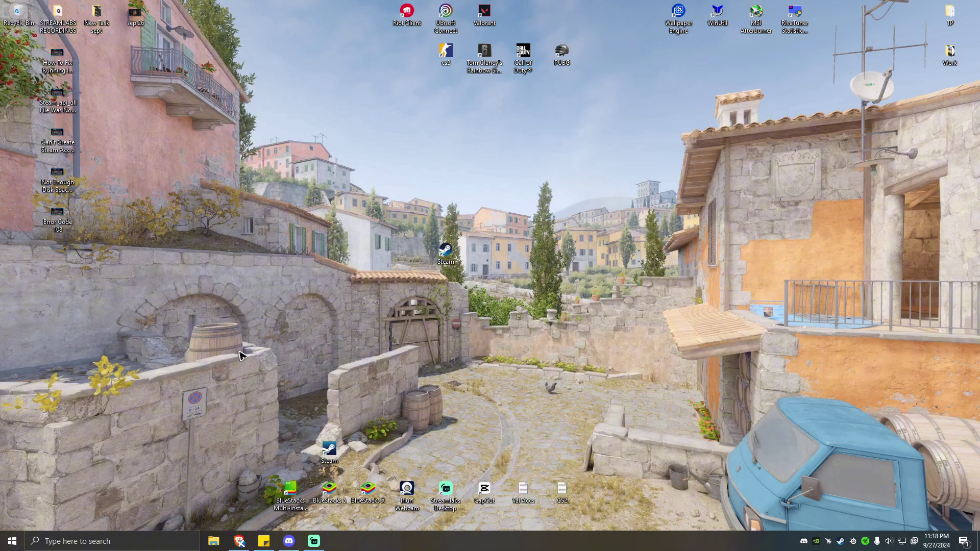
- Open the Windows Apps & features settings and search the installed apps for "redist"
{"action": "left_click", "coordinate": [146, 536]}
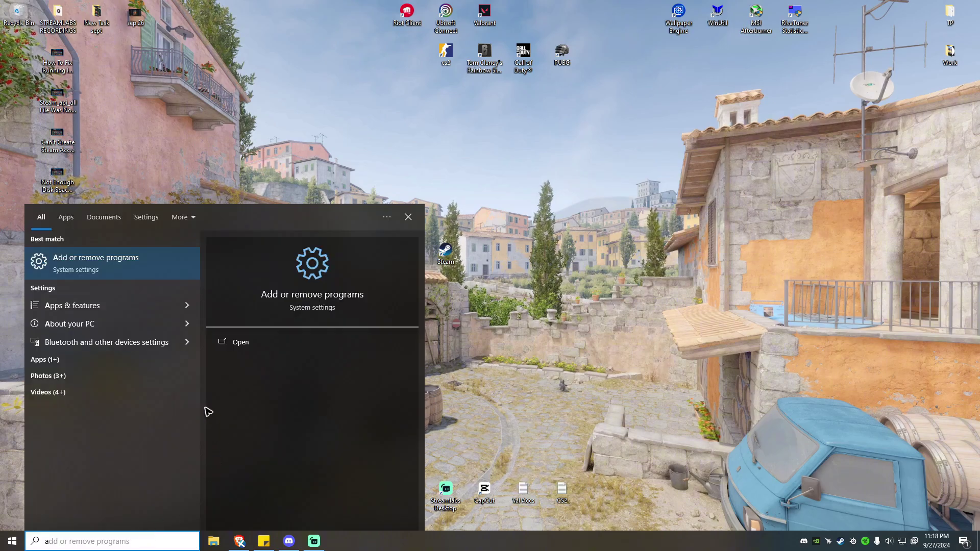
{"action": "left_click", "coordinate": [107, 312]}
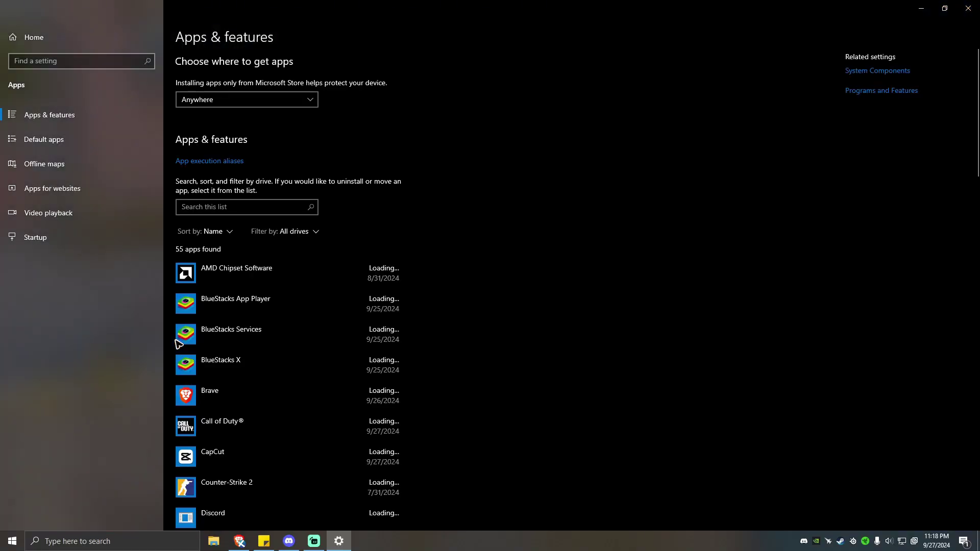
{"action": "left_click", "coordinate": [240, 208]}
{"action": "type", "text": "redist"}
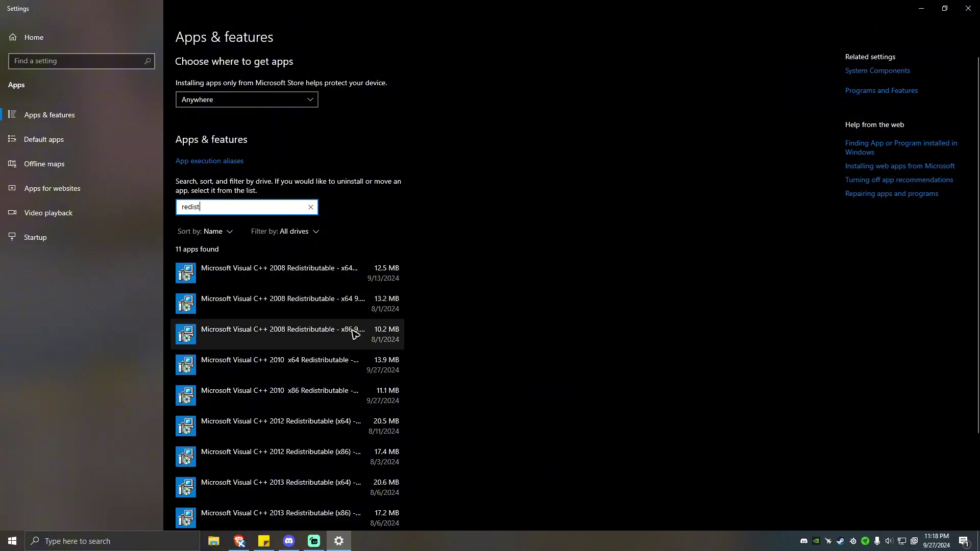
{"action": "scroll", "coordinate": [327, 322], "scroll_direction": "down", "scroll_amount": 2}
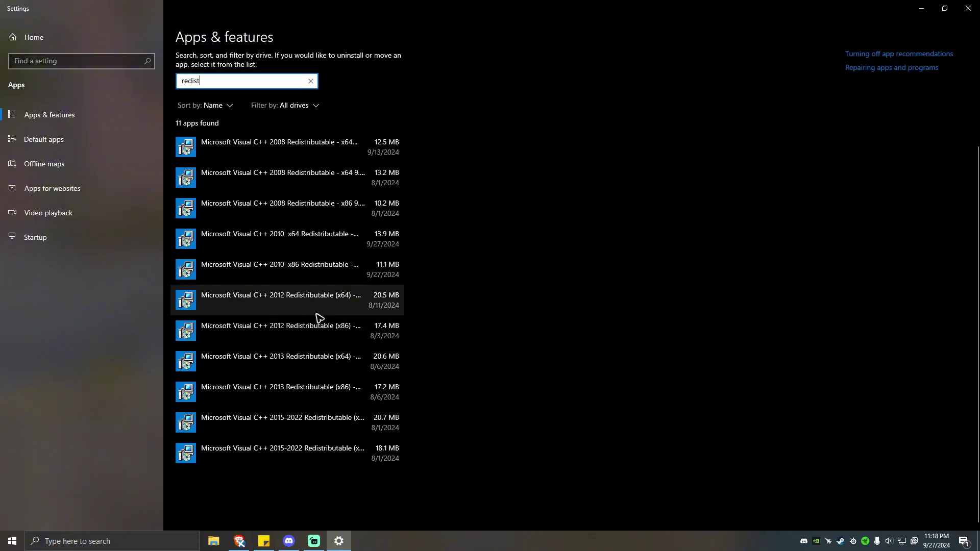
{"action": "scroll", "coordinate": [280, 350], "scroll_direction": "up", "scroll_amount": 2}
{"action": "scroll", "coordinate": [284, 331], "scroll_direction": "down", "scroll_amount": 2}
- View the Uninstall option of the Microsoft Visual C++ 2008 Redistributable entries, and close Settings
{"action": "left_click", "coordinate": [284, 145]}
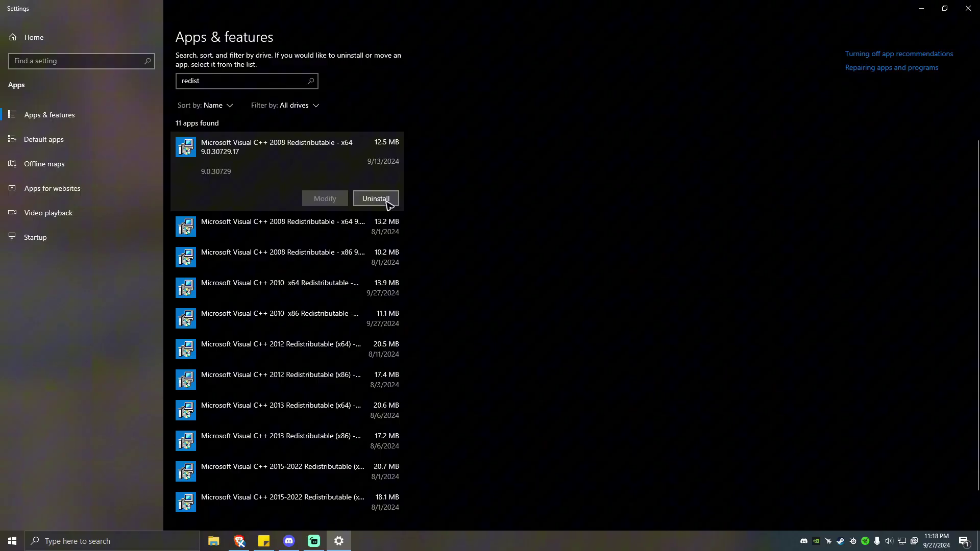
{"action": "left_click", "coordinate": [285, 219]}
{"action": "left_click", "coordinate": [283, 255]}
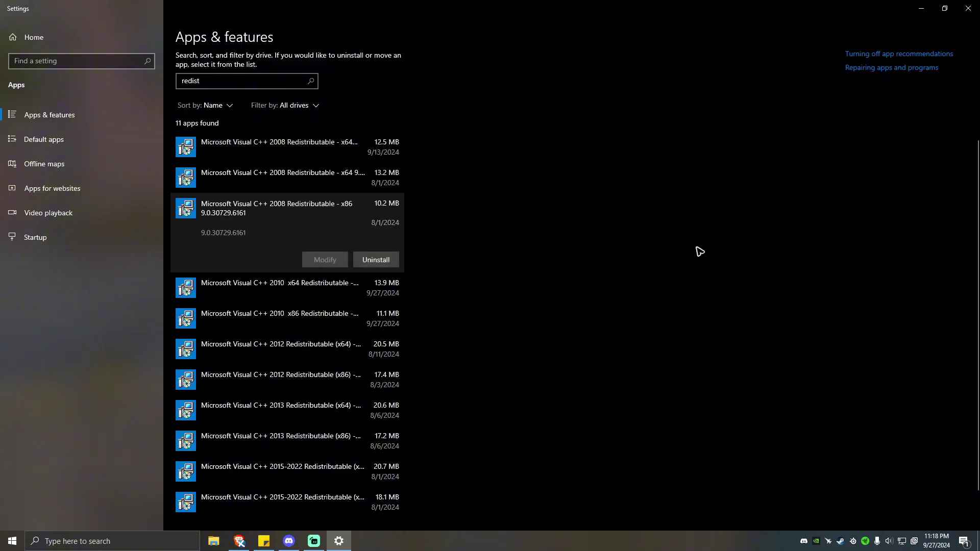
{"action": "left_click", "coordinate": [968, 8]}
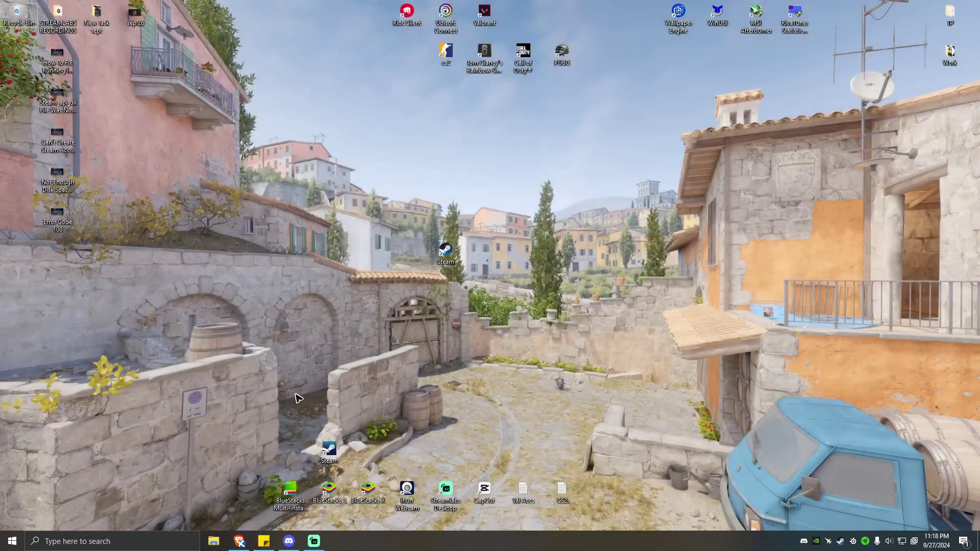
- Switch to the Brave browser and find the Latest Microsoft Visual C++ Redistributable Version download table on the Microsoft Learn page
{"action": "left_click", "coordinate": [239, 541]}
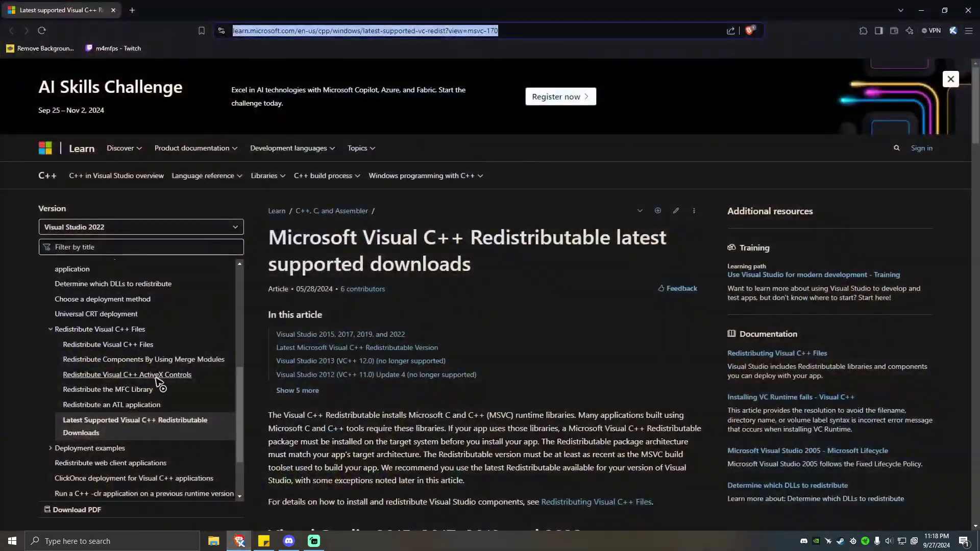
{"action": "left_click", "coordinate": [536, 30]}
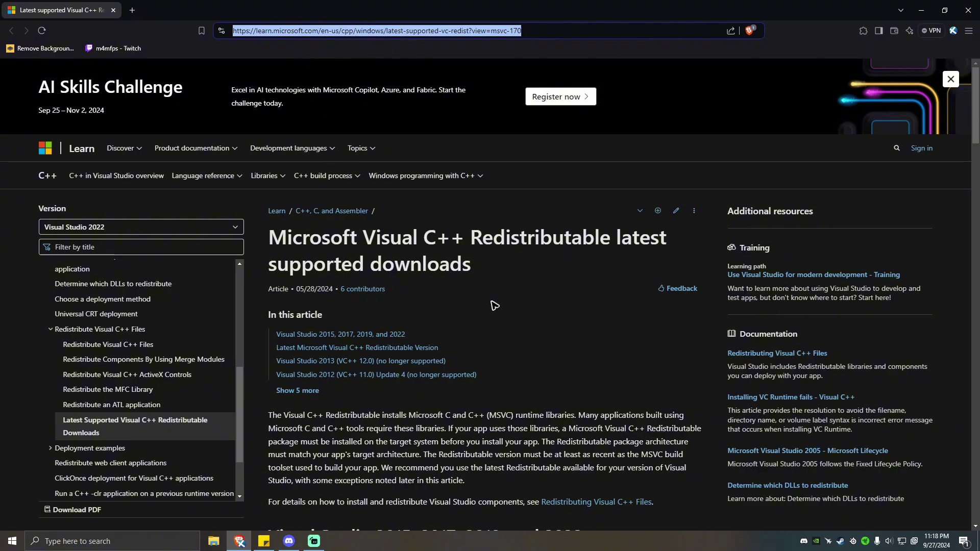
{"action": "left_click", "coordinate": [526, 213]}
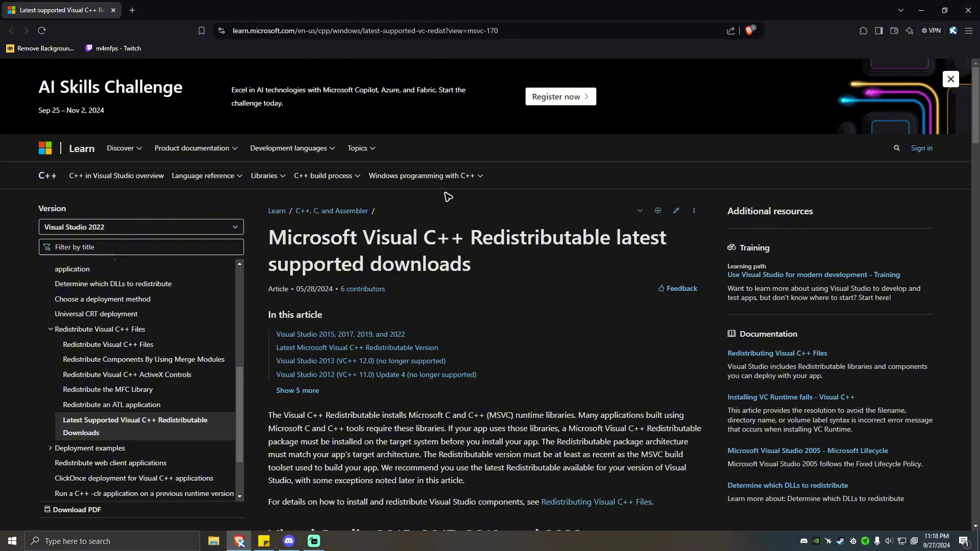
{"action": "scroll", "coordinate": [457, 226], "scroll_direction": "down", "scroll_amount": 10}
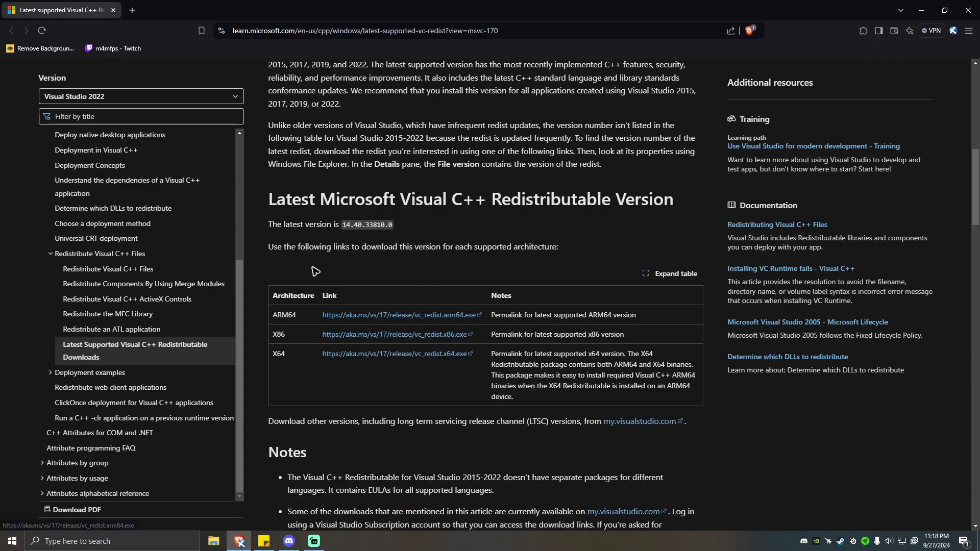
{"action": "left_click_drag", "start_coordinate": [271, 295], "coordinate": [671, 417]}
{"action": "left_click", "coordinate": [794, 455]}
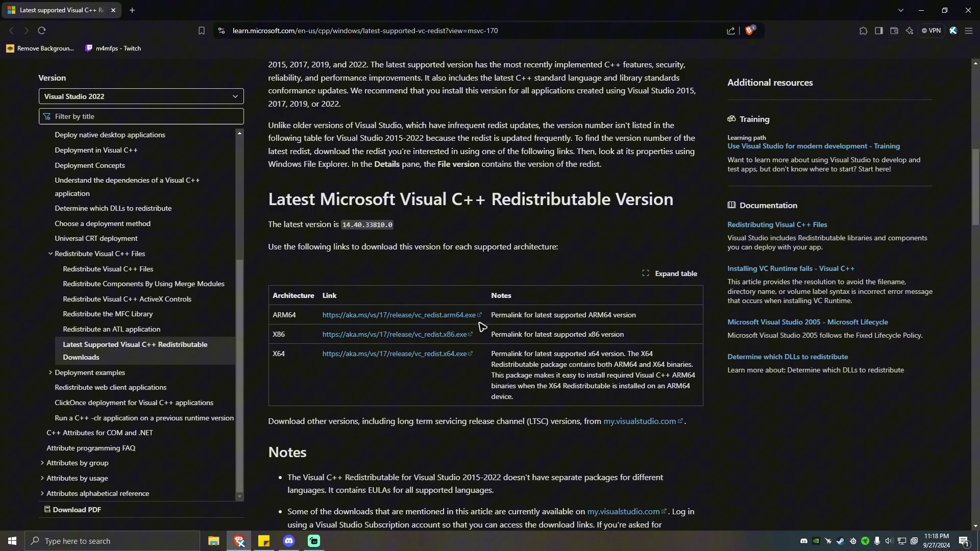
- Locate the X64 and X86 redistributable download links in the architecture table
{"action": "left_click", "coordinate": [380, 356]}
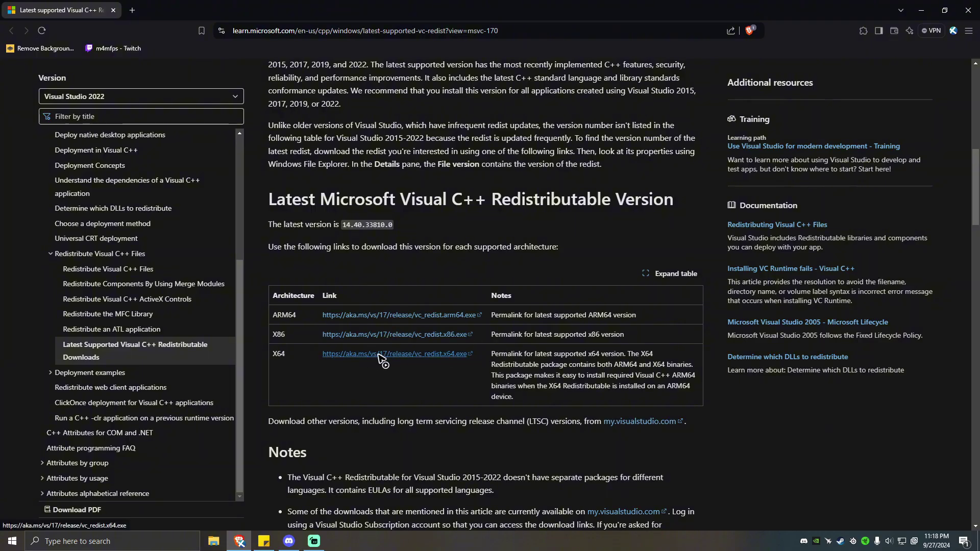
{"action": "left_click_drag", "start_coordinate": [287, 336], "coordinate": [271, 338]}
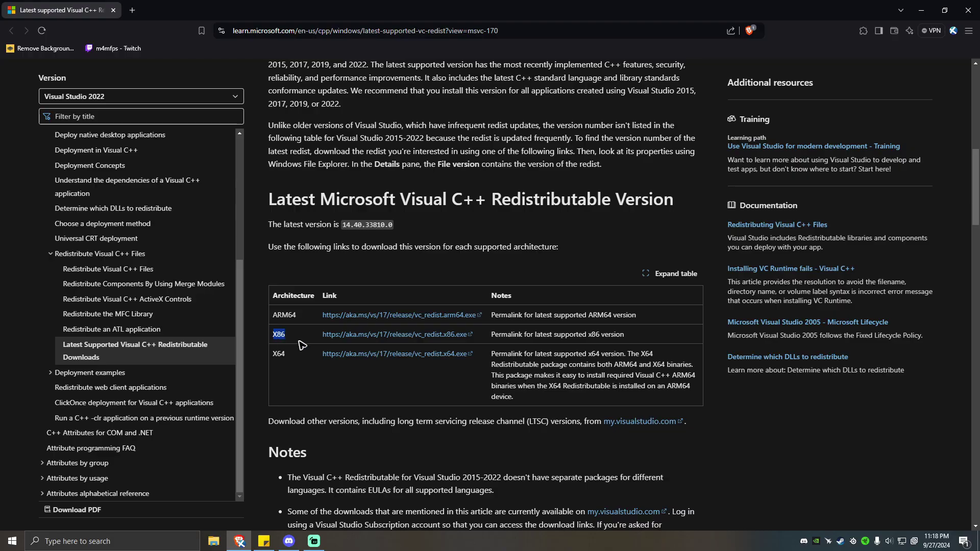
{"action": "left_click", "coordinate": [422, 337]}
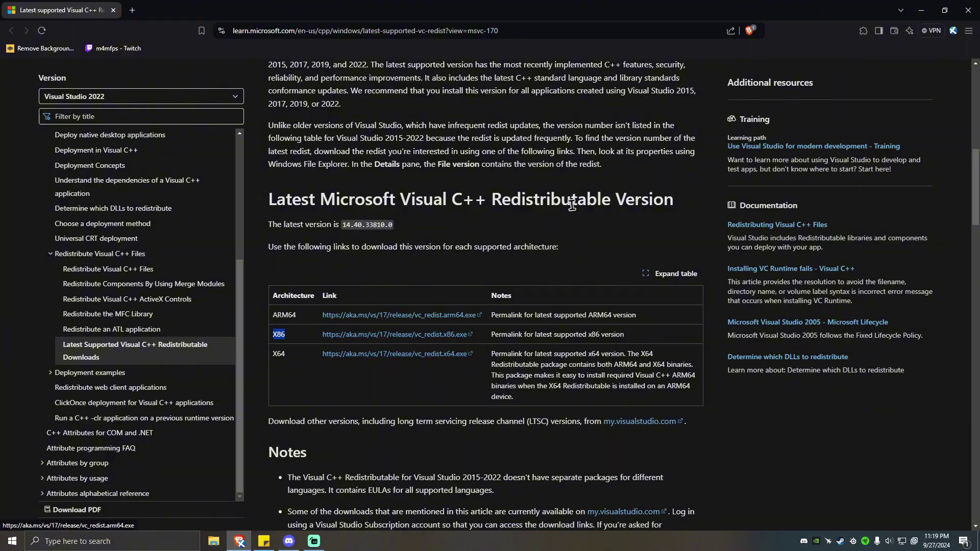
{"action": "left_click", "coordinate": [550, 263]}
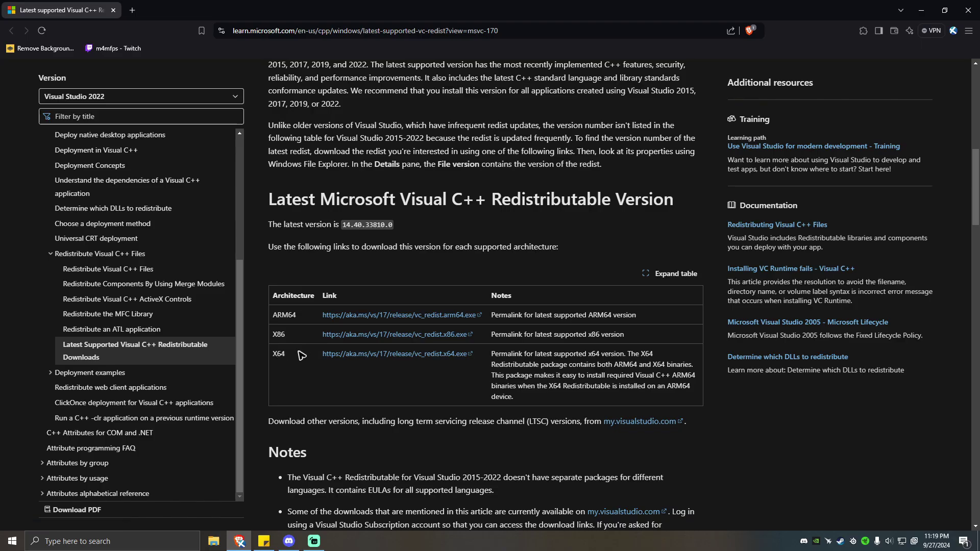
- Run dxdiag to check whether the operating system is 32-bit or 64-bit, and close the diagnostic tool and the browser
{"action": "left_click", "coordinate": [99, 542]}
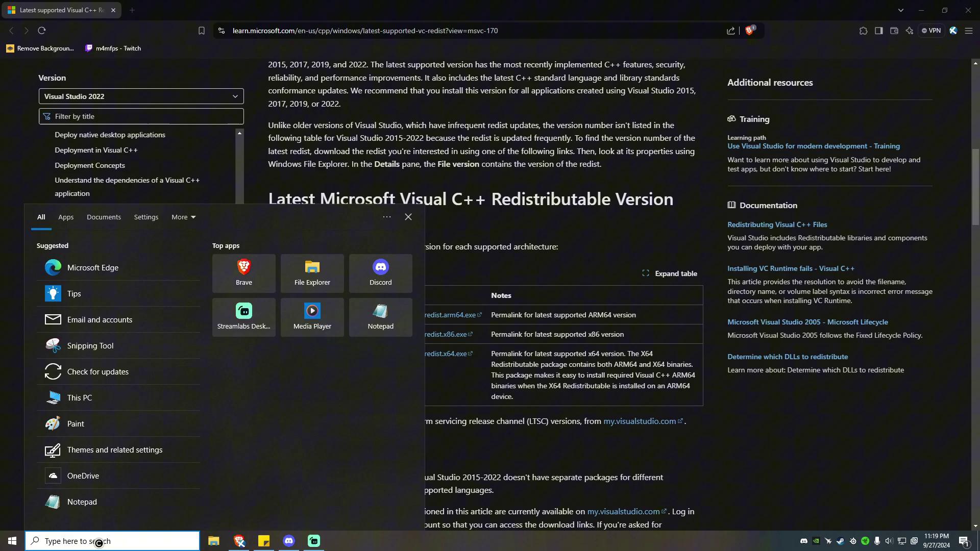
{"action": "type", "text": "dxdia"}
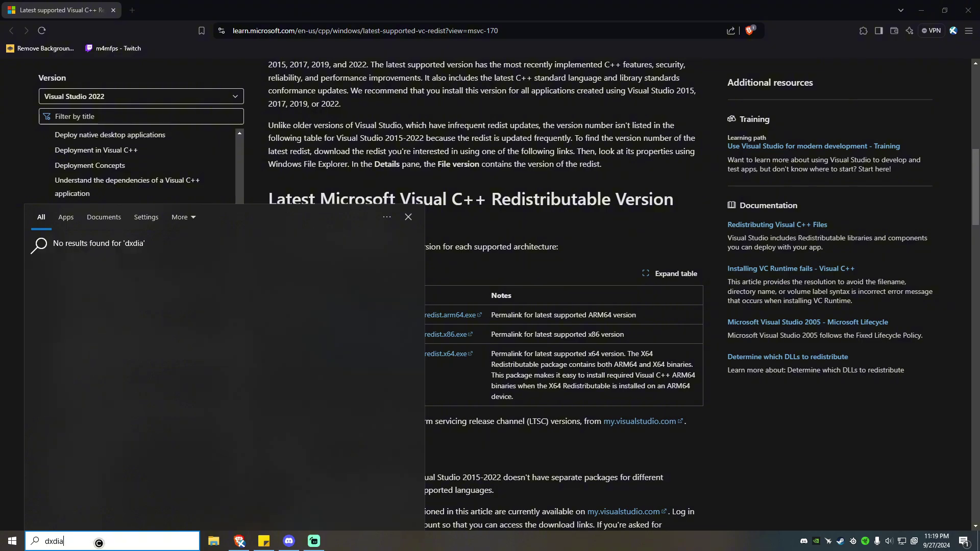
{"action": "type", "text": "g"}
{"action": "key", "text": "Return"}
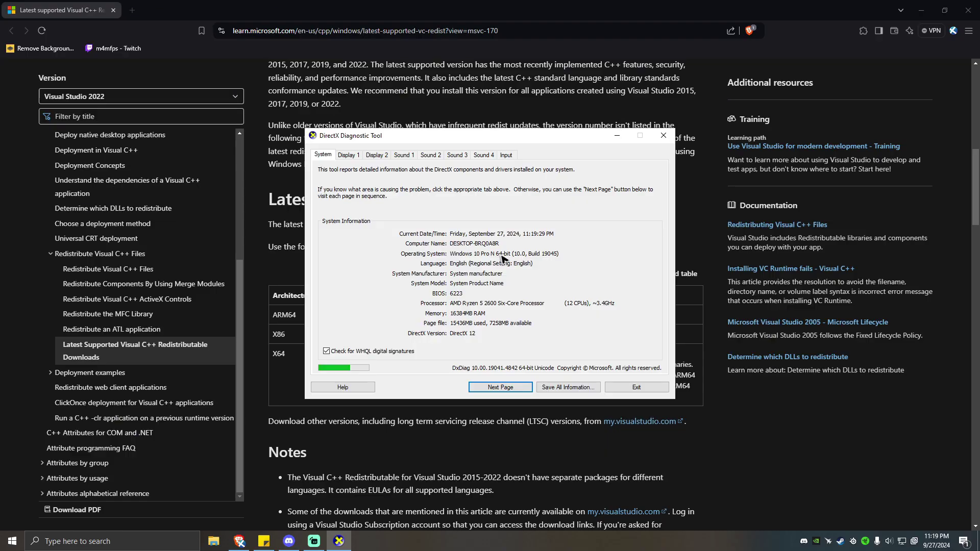
{"action": "left_click", "coordinate": [663, 136]}
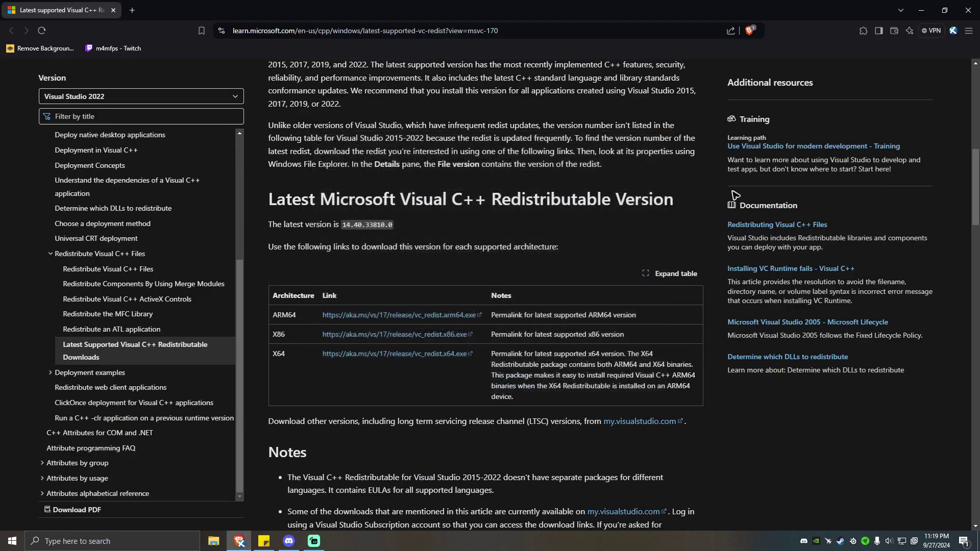
{"action": "left_click", "coordinate": [968, 11]}
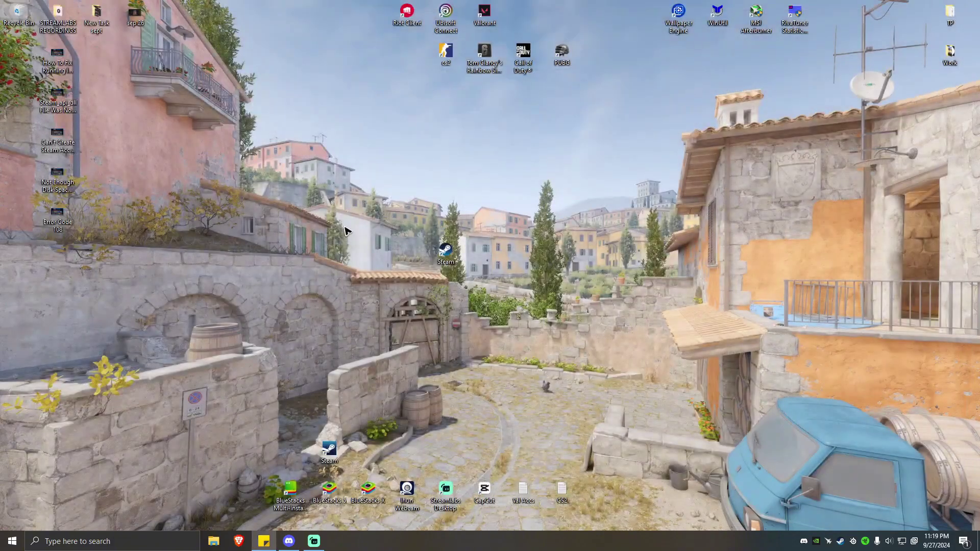